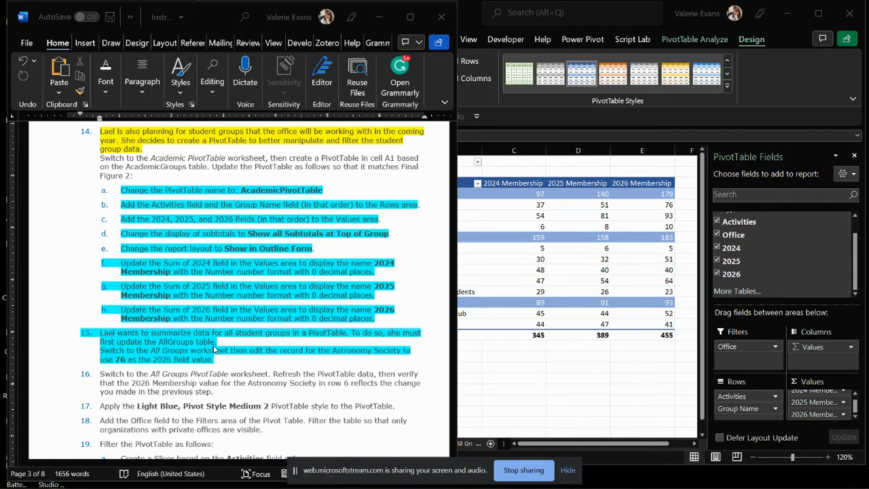
Find instruction 16 in the Word document, then switch to Excel and open the All Groups PivotTable worksheet.
{"action": "scroll", "coordinate": [182, 376], "scroll_direction": "down", "scroll_amount": 3}
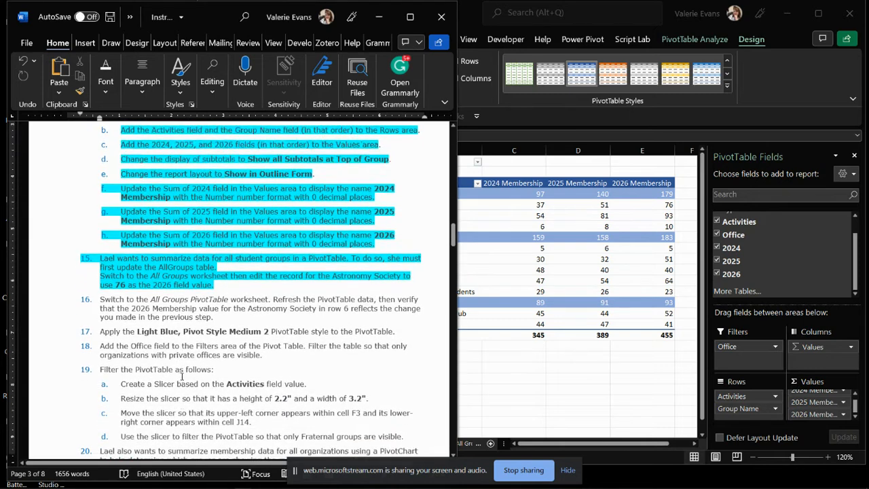
{"action": "scroll", "coordinate": [182, 375], "scroll_direction": "down", "scroll_amount": 5}
{"action": "left_click_drag", "start_coordinate": [100, 168], "coordinate": [218, 169]}
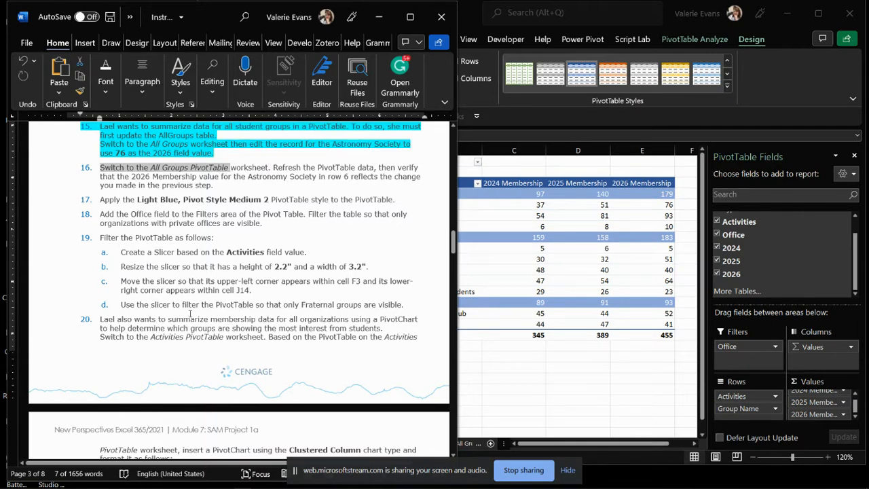
{"action": "left_click", "coordinate": [548, 379]}
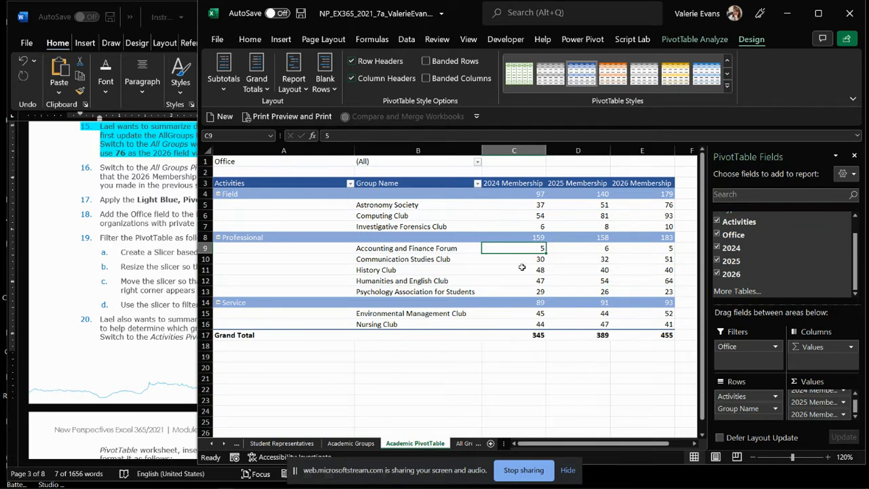
{"action": "left_click", "coordinate": [461, 446]}
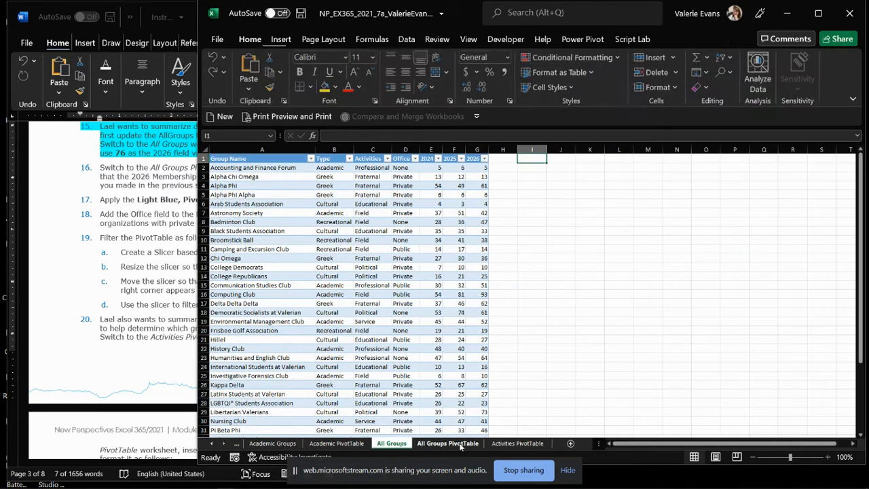
{"action": "left_click", "coordinate": [442, 447]}
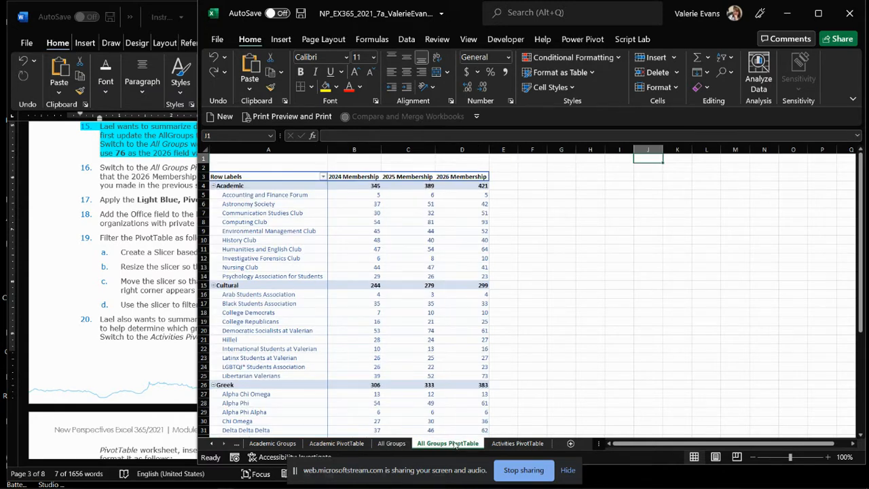
{"action": "left_click", "coordinate": [335, 445]}
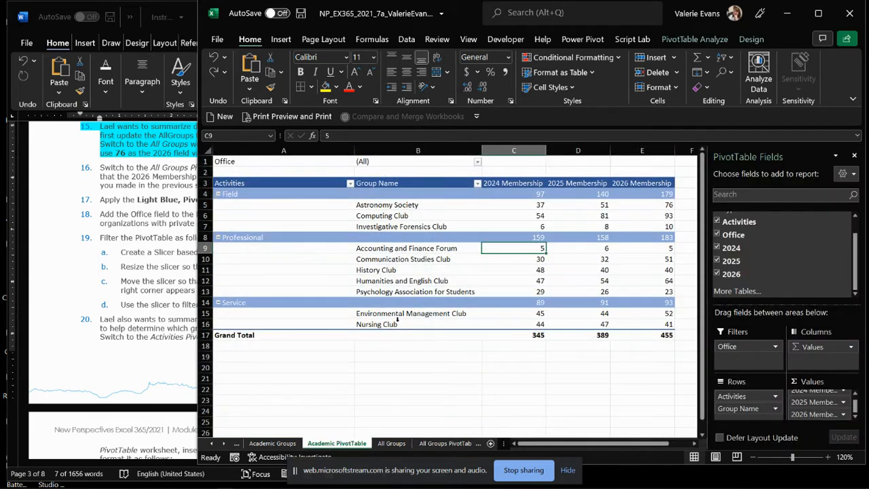
{"action": "left_click", "coordinate": [442, 443]}
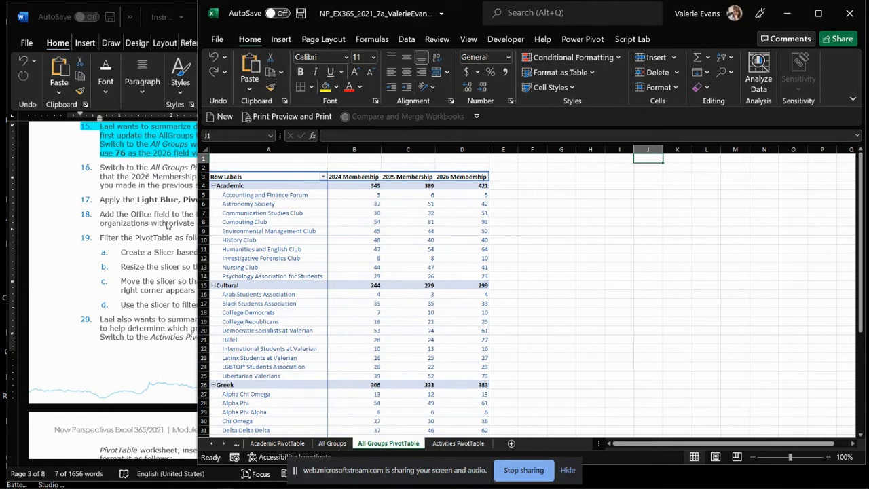
Reread instruction 16 in Word, then refresh the PivotTable data on the All Groups PivotTable worksheet in Excel.
{"action": "left_click", "coordinate": [128, 195]}
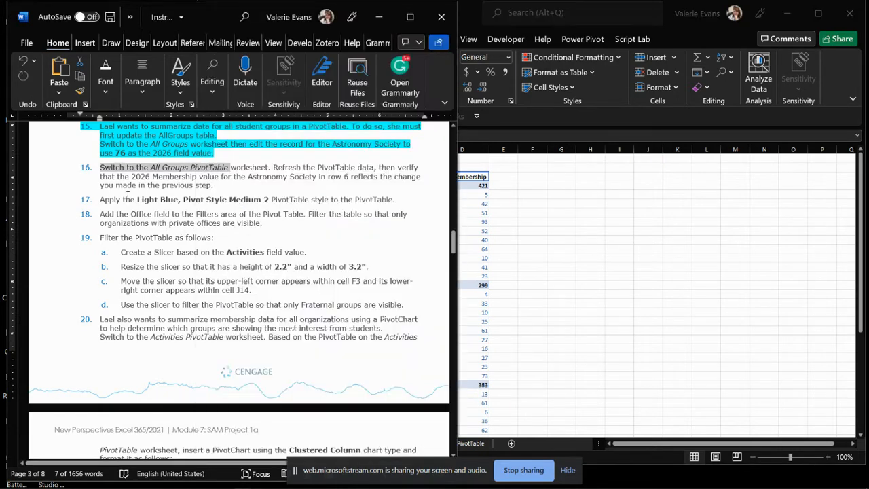
{"action": "left_click", "coordinate": [103, 173]}
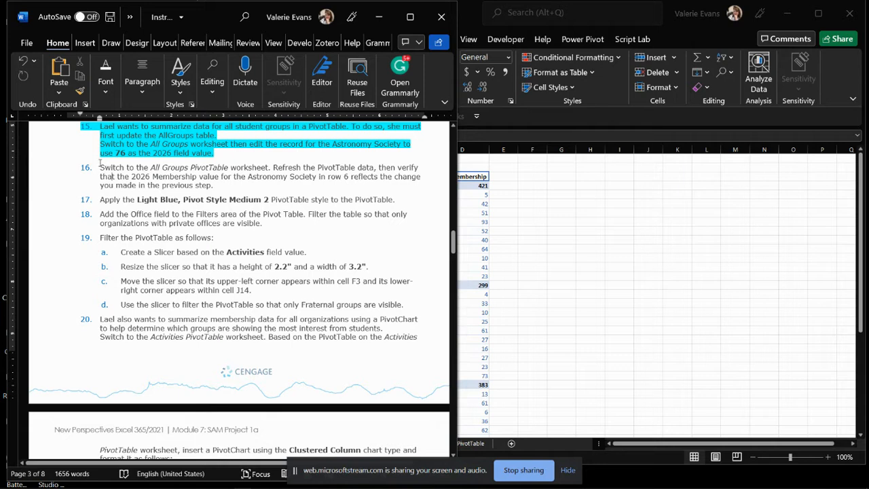
{"action": "left_click_drag", "start_coordinate": [101, 169], "coordinate": [219, 186]}
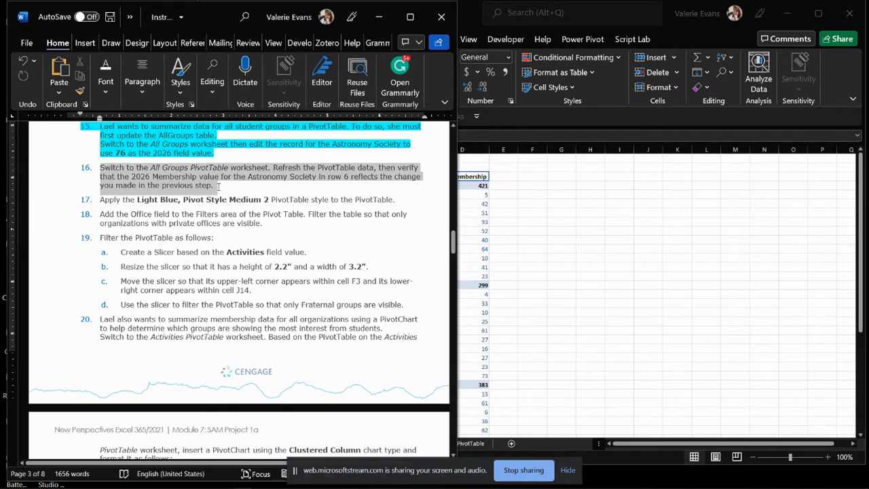
{"action": "left_click_drag", "start_coordinate": [219, 186], "coordinate": [219, 186]}
{"action": "left_click", "coordinate": [552, 247]}
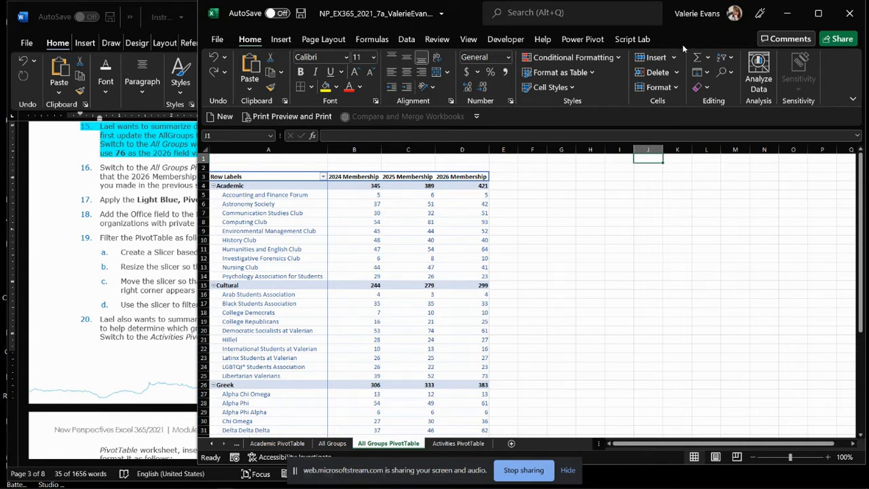
{"action": "left_click", "coordinate": [345, 239]}
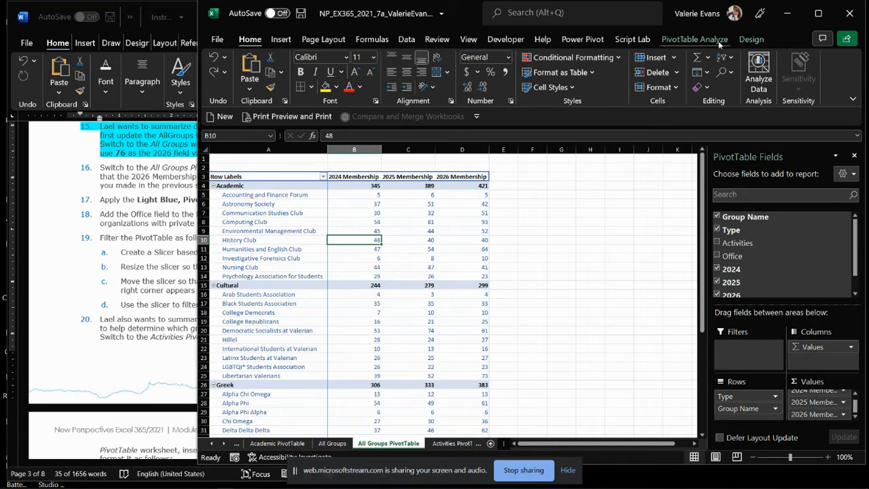
{"action": "left_click", "coordinate": [697, 42]}
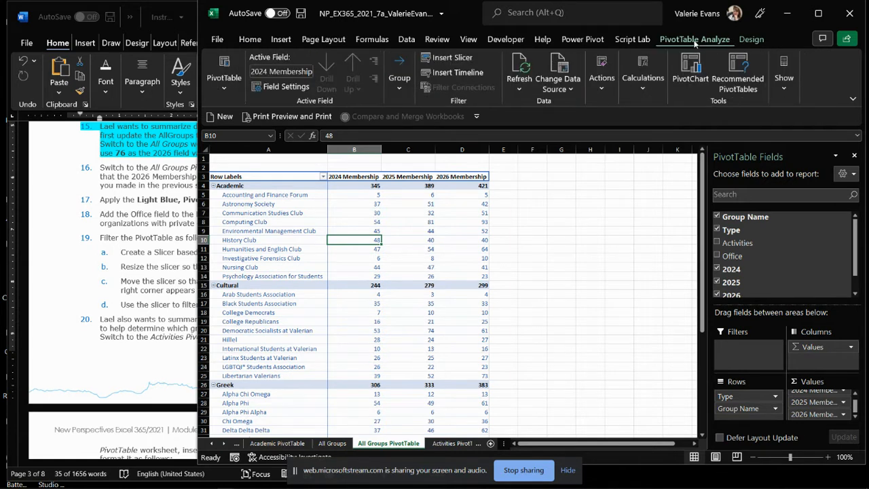
{"action": "left_click", "coordinate": [521, 63]}
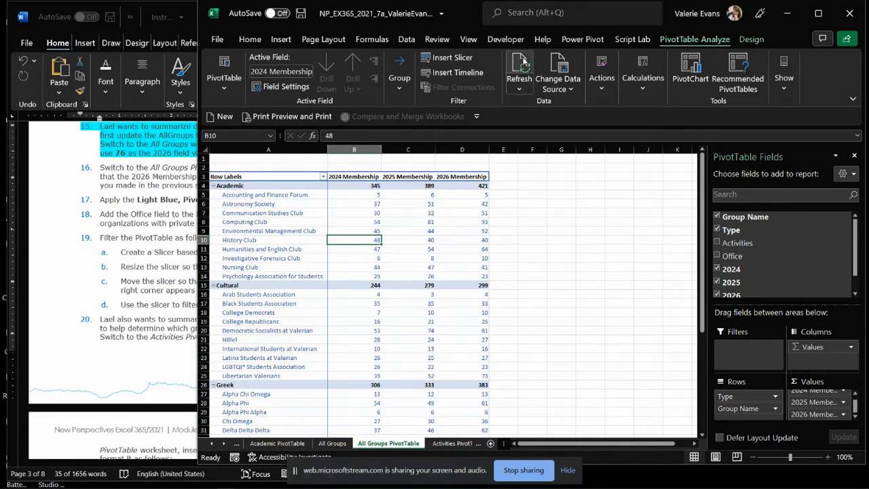
Apply the Light Blue, Pivot Style Medium 2 style to the All Groups PivotTable.
{"action": "left_click", "coordinate": [752, 39]}
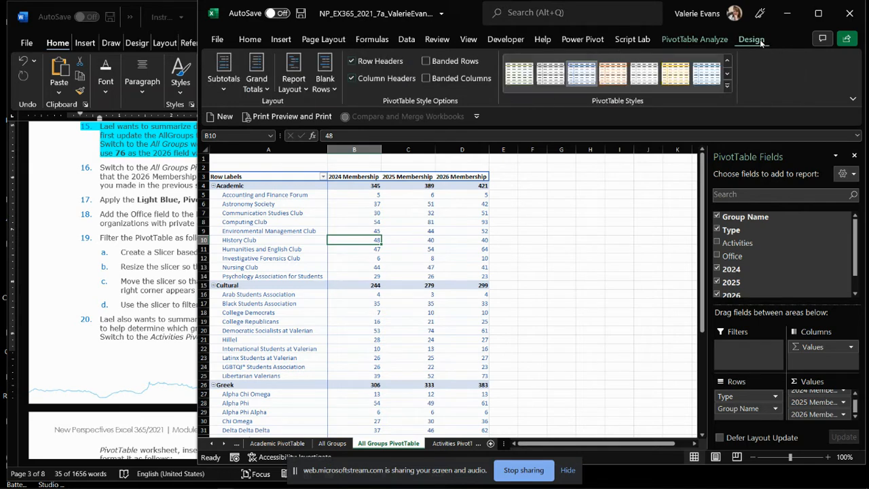
{"action": "left_click", "coordinate": [727, 86]}
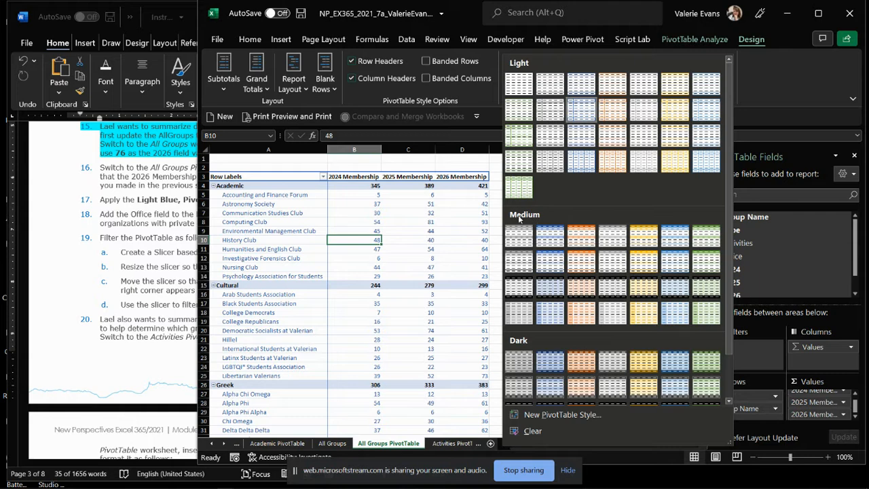
{"action": "left_click", "coordinate": [551, 242]}
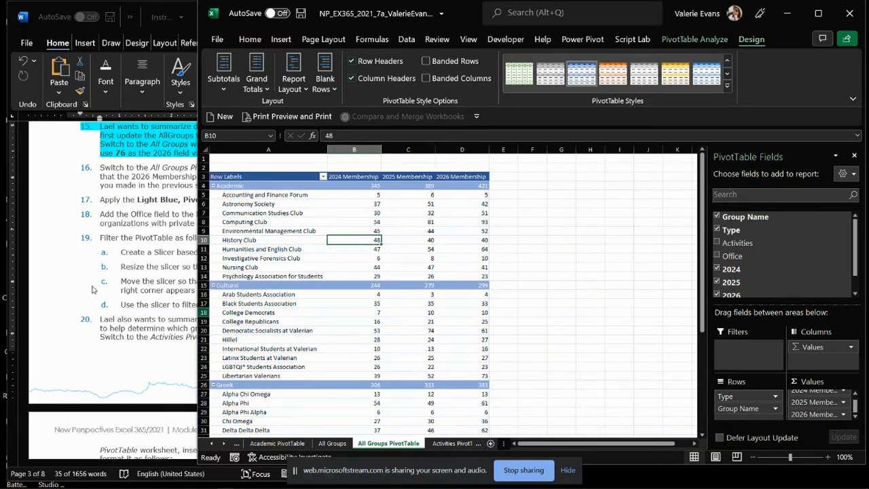
Switch to Word and highlight the text of instructions 16 and 17 in turquoise.
{"action": "left_click", "coordinate": [121, 249]}
{"action": "left_click", "coordinate": [138, 198]}
{"action": "left_click_drag", "start_coordinate": [100, 167], "coordinate": [397, 201]}
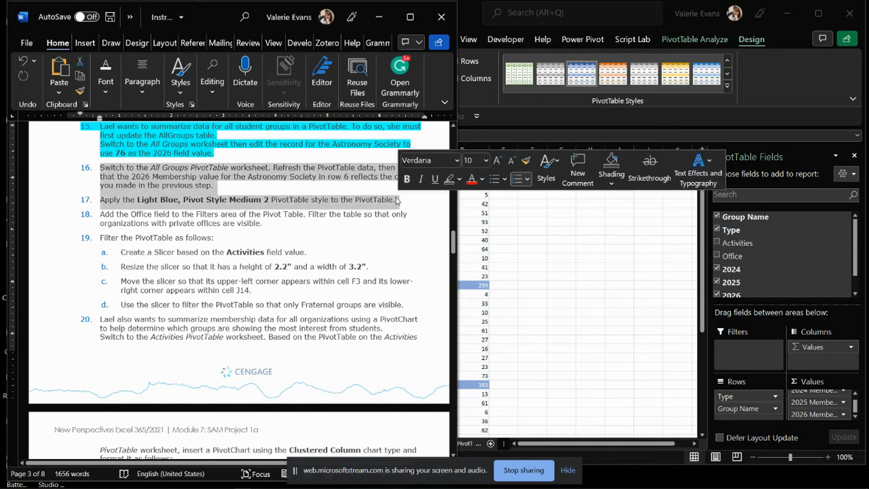
{"action": "left_click", "coordinate": [459, 179]}
{"action": "left_click", "coordinate": [489, 196]}
Read the first sentence of instruction 18, then return to Excel and add the Office field to the PivotTable's Filters area.
{"action": "left_click", "coordinate": [122, 217]}
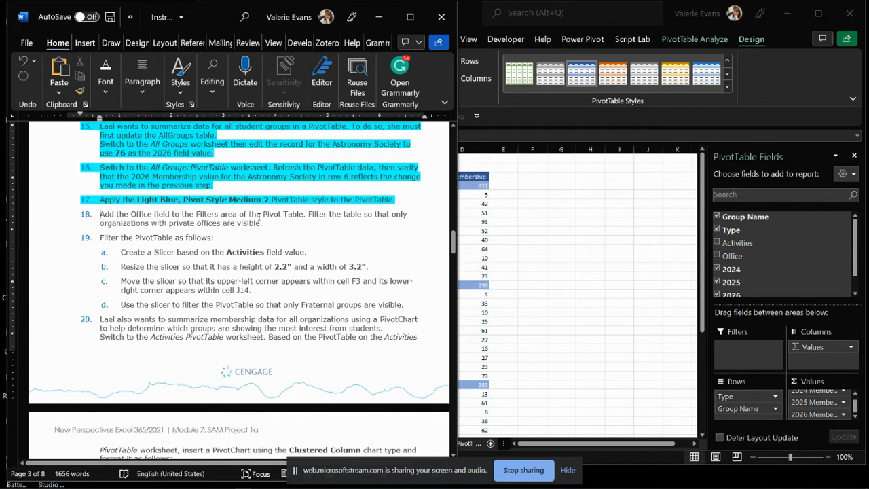
{"action": "left_click_drag", "start_coordinate": [307, 215], "coordinate": [110, 217]}
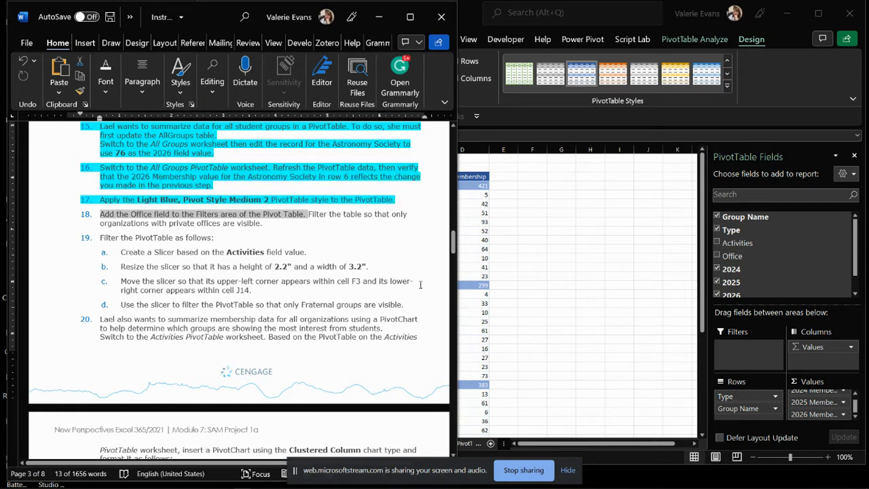
{"action": "left_click", "coordinate": [471, 291]}
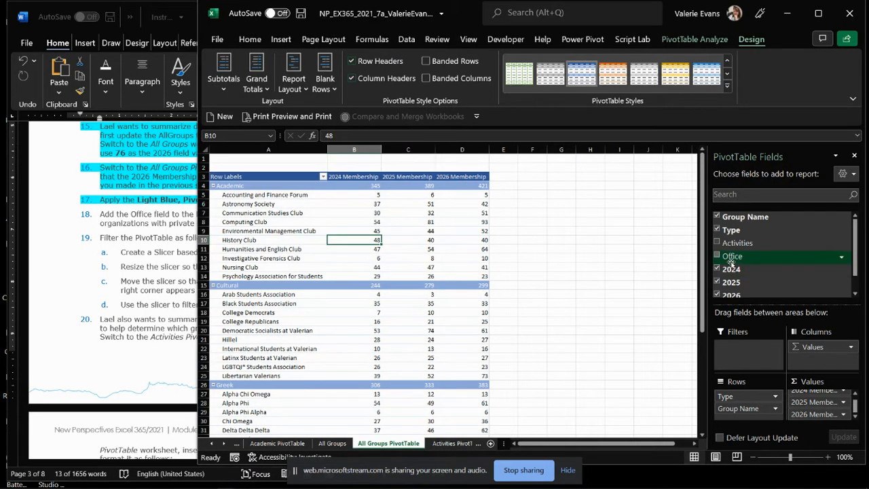
{"action": "left_click_drag", "start_coordinate": [739, 260], "coordinate": [736, 359]}
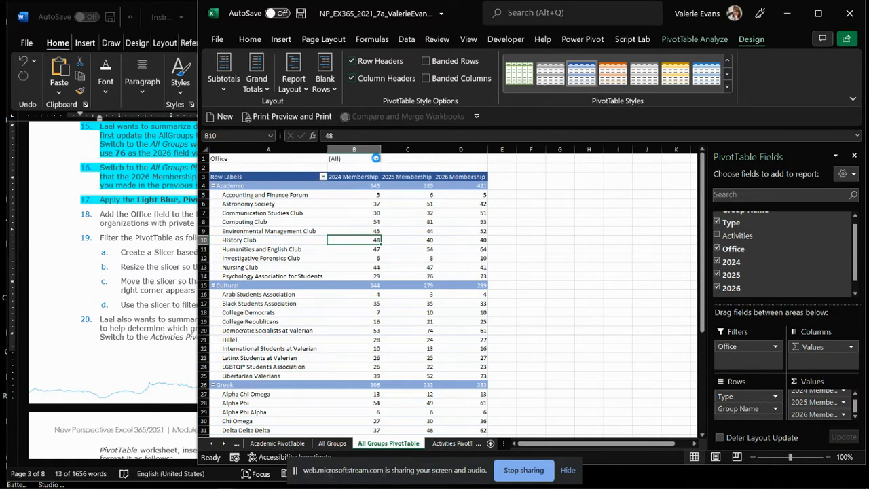
Filter the PivotTable by Office so that only organizations with Private offices are shown.
{"action": "left_click", "coordinate": [376, 159]}
{"action": "left_click", "coordinate": [250, 211]}
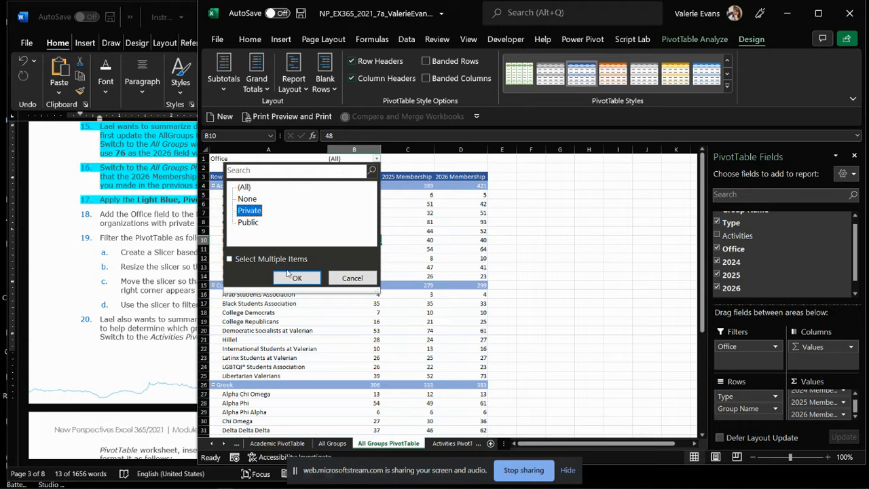
{"action": "left_click", "coordinate": [297, 278]}
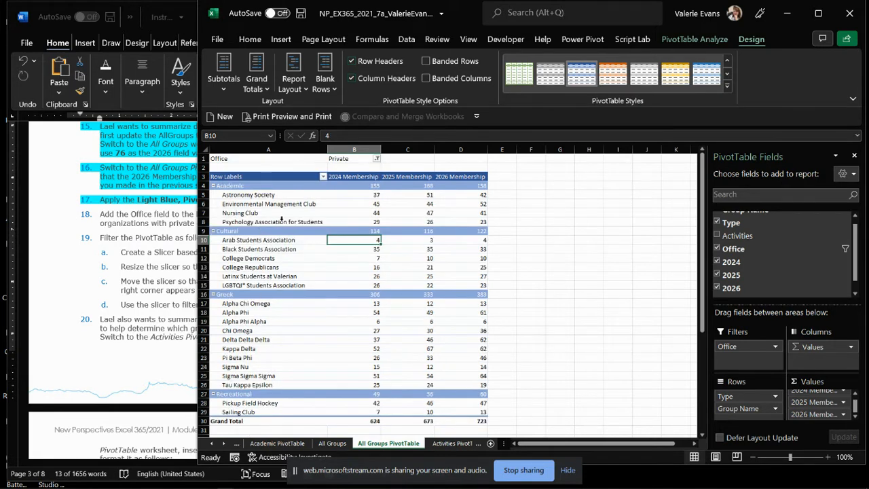
Switch to Word and highlight the text of instruction 18 in turquoise.
{"action": "left_click", "coordinate": [155, 221]}
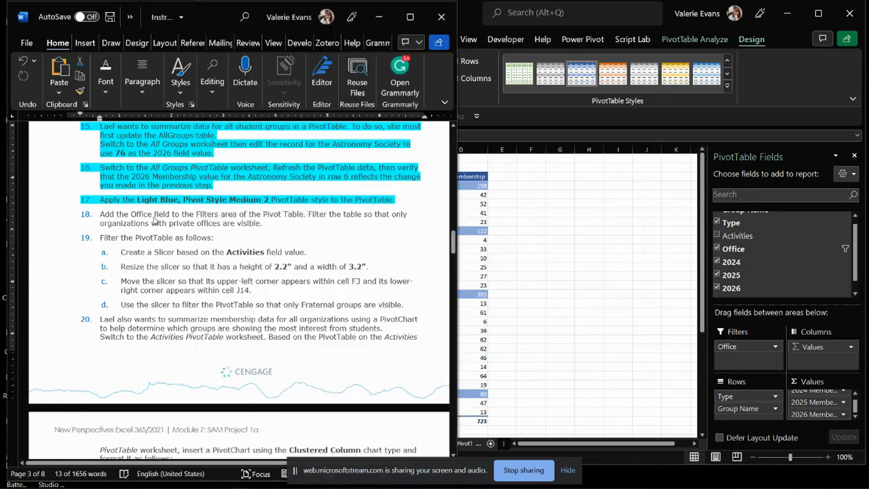
{"action": "triple_click", "coordinate": [258, 224]}
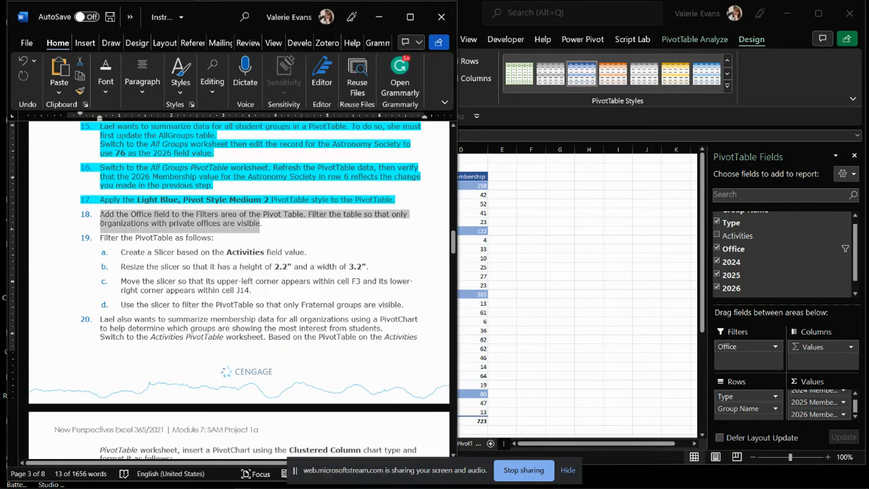
{"action": "left_click", "coordinate": [152, 199]}
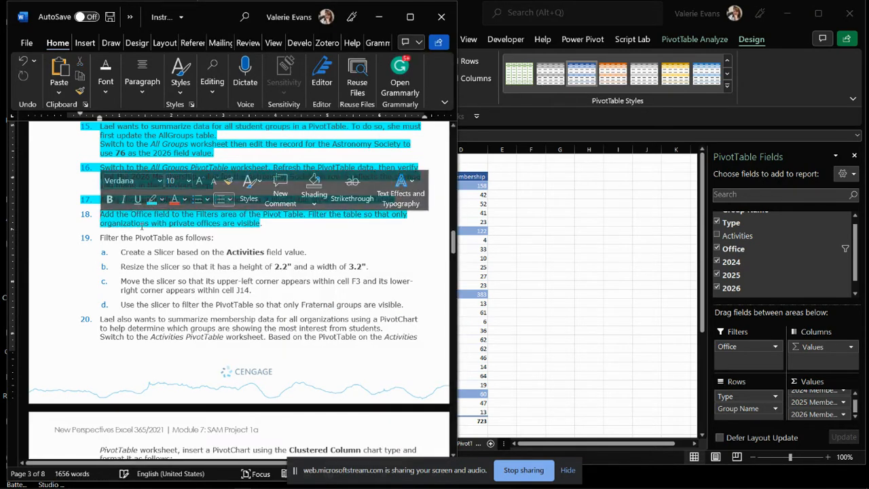
Select the introductory line of instruction 19 and narrow the Word window to uncover more of the workbook.
{"action": "scroll", "coordinate": [127, 242], "scroll_direction": "down", "scroll_amount": 1}
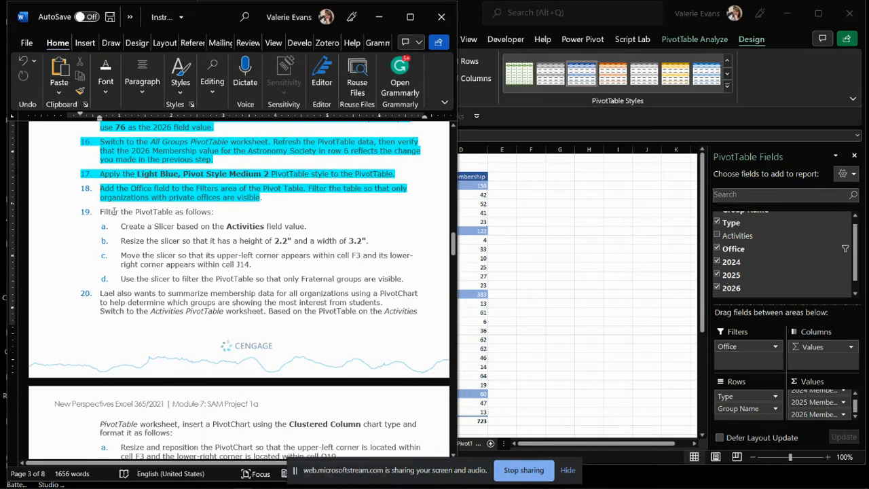
{"action": "left_click_drag", "start_coordinate": [101, 213], "coordinate": [203, 218]}
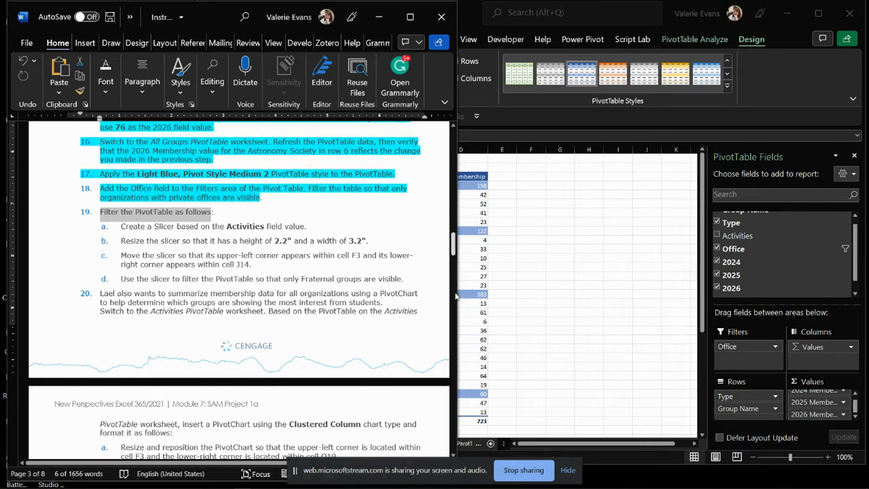
{"action": "left_click_drag", "start_coordinate": [456, 296], "coordinate": [378, 296]}
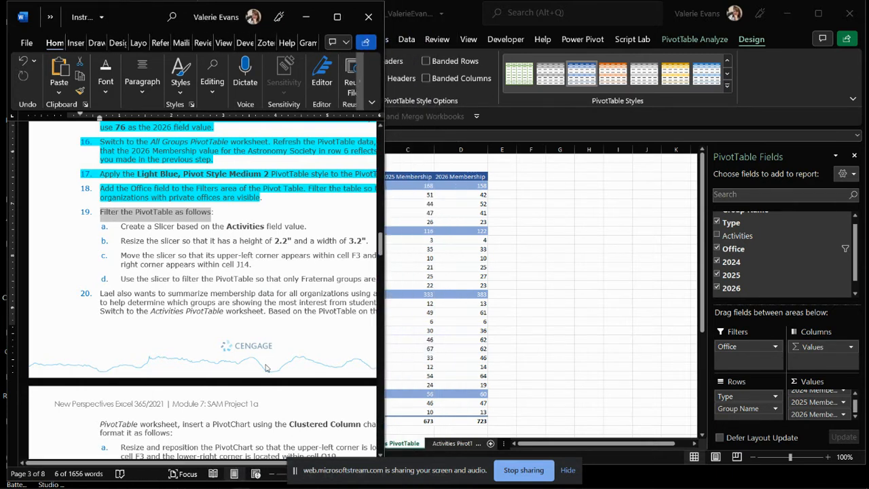
{"action": "left_click_drag", "start_coordinate": [241, 464], "coordinate": [287, 464]}
Switch to Excel and insert a slicer based on the Activities field for the All Groups PivotTable.
{"action": "left_click", "coordinate": [539, 301]}
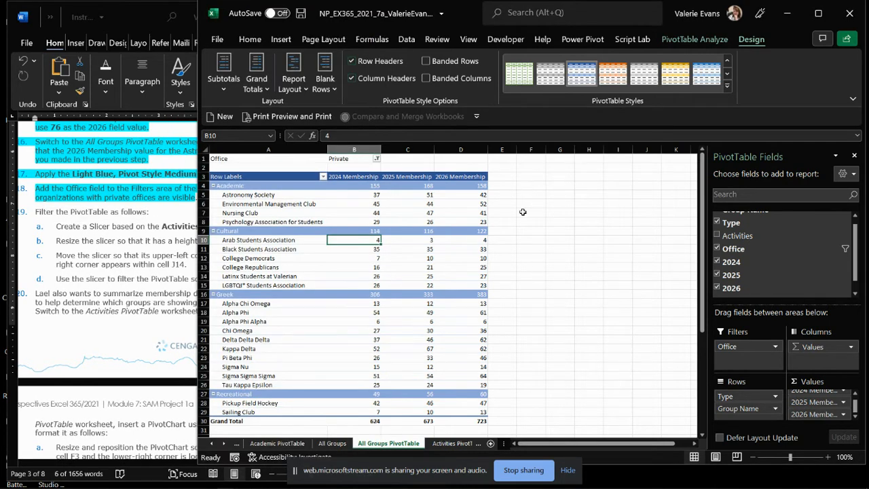
{"action": "left_click", "coordinate": [673, 41]}
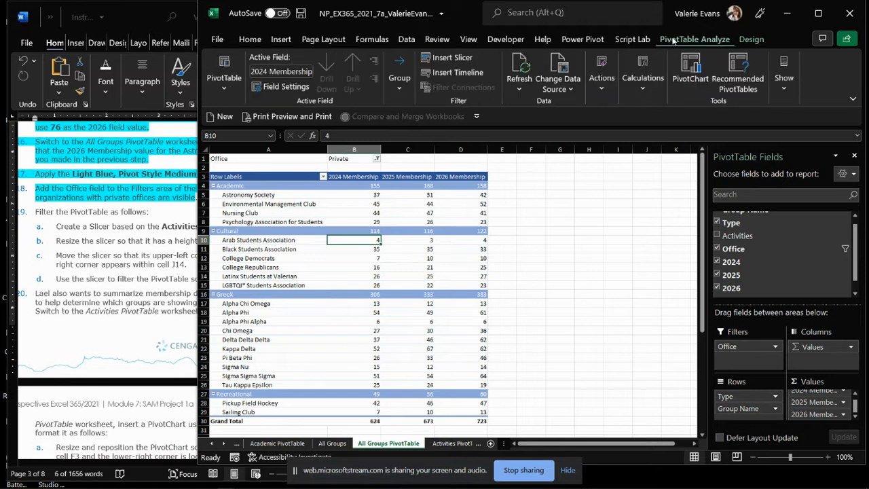
{"action": "left_click", "coordinate": [452, 57]}
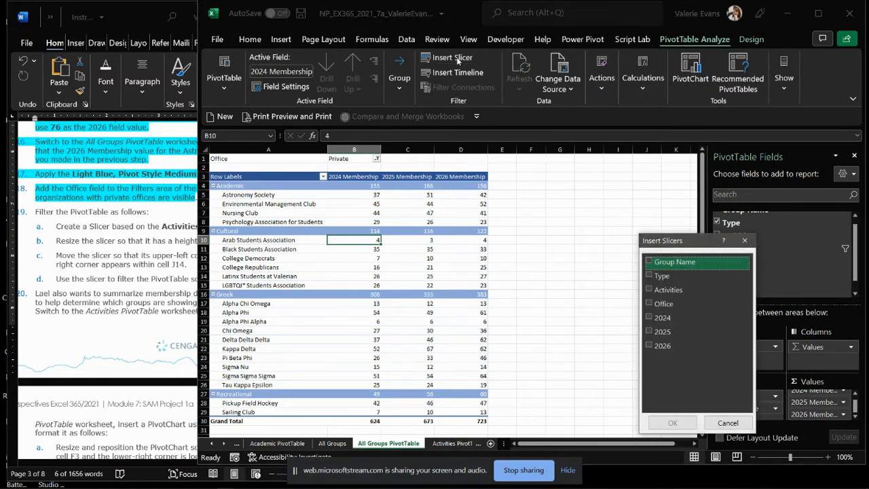
{"action": "left_click_drag", "start_coordinate": [667, 241], "coordinate": [586, 165]}
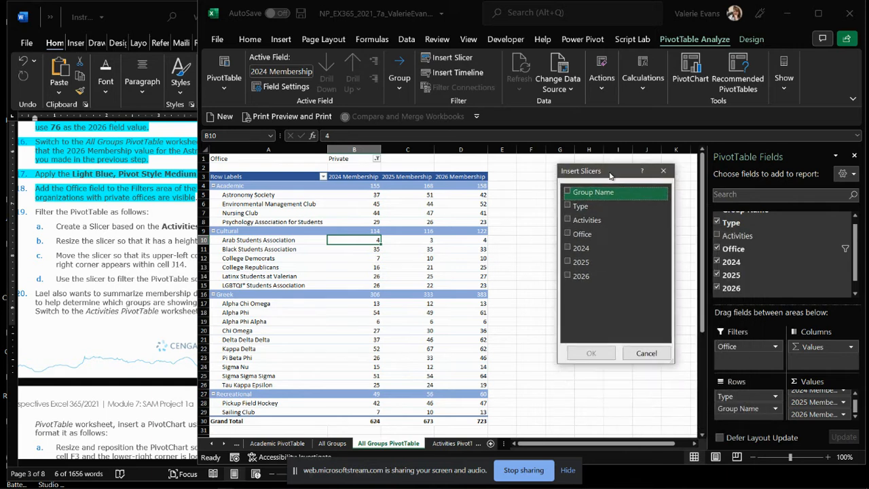
{"action": "left_click", "coordinate": [568, 221]}
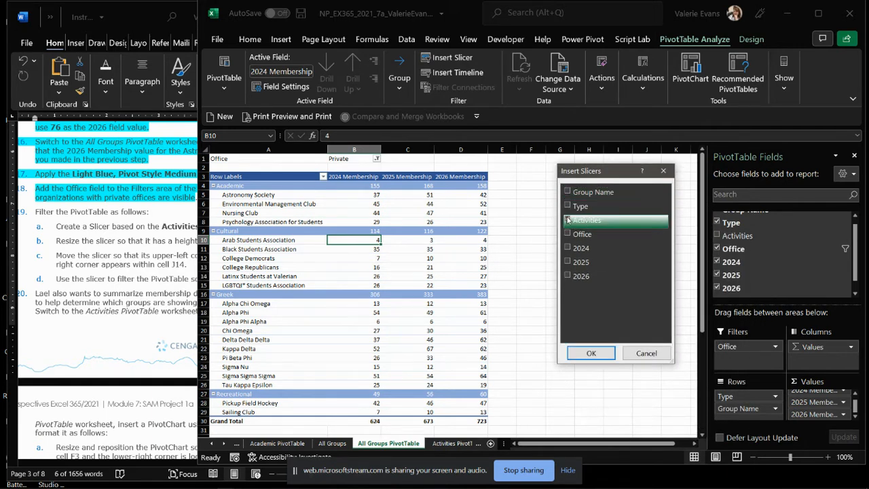
{"action": "left_click", "coordinate": [589, 354]}
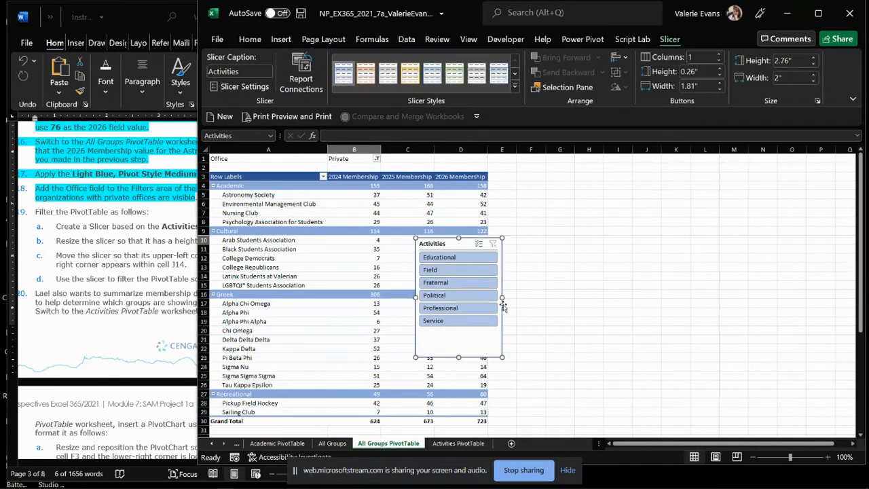
Move the Activities slicer beside the PivotTable and resize it to a height of 2.2" and a width of 3.2".
{"action": "left_click_drag", "start_coordinate": [451, 239], "coordinate": [548, 179]}
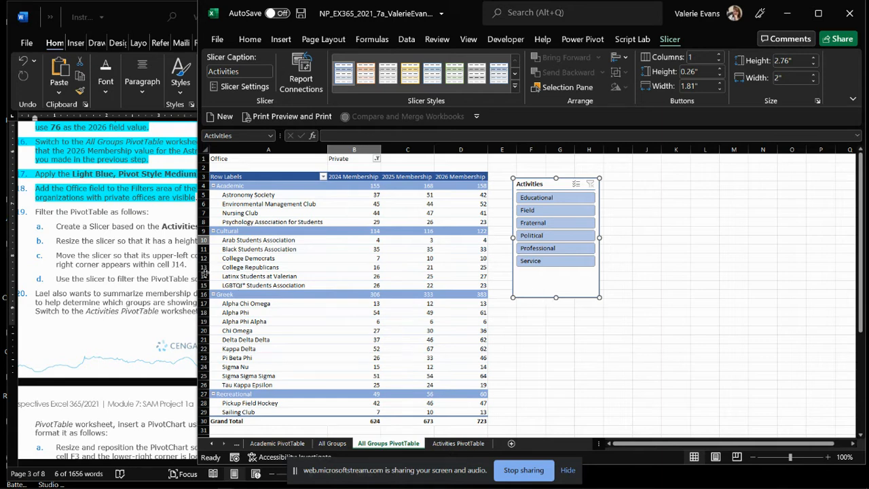
{"action": "left_click_drag", "start_coordinate": [197, 273], "coordinate": [302, 283]}
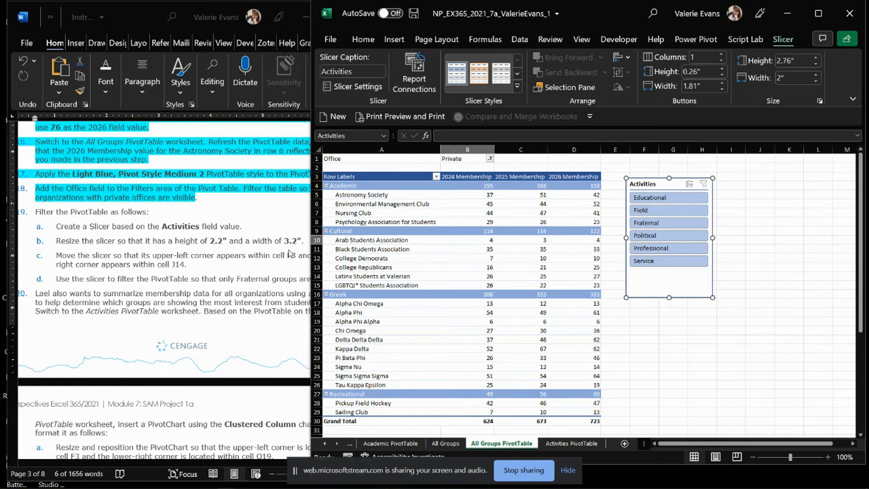
{"action": "left_click", "coordinate": [795, 61]}
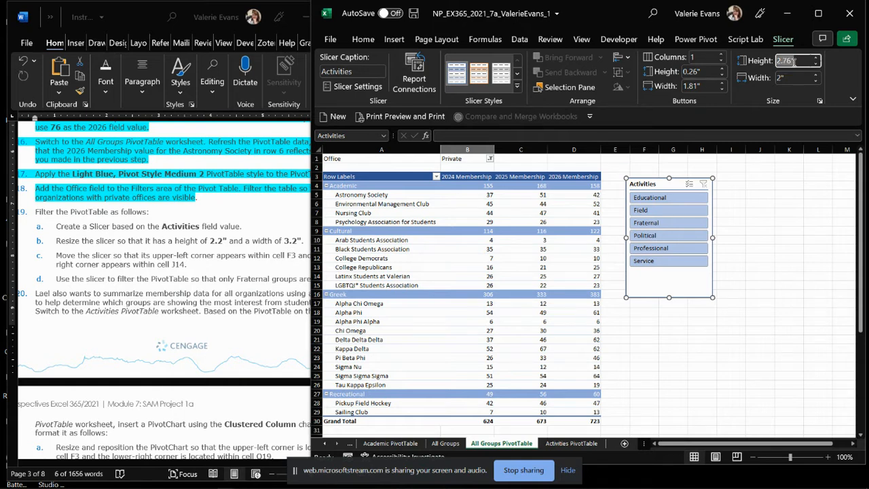
{"action": "type", "text": "2.2"}
{"action": "key", "text": "Return"}
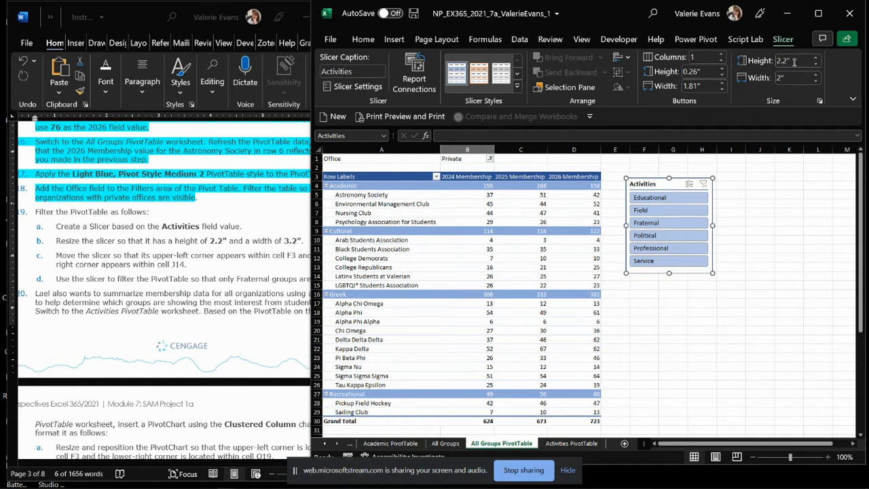
{"action": "left_click", "coordinate": [793, 75]}
{"action": "type", "text": "3.2"}
{"action": "key", "text": "Return"}
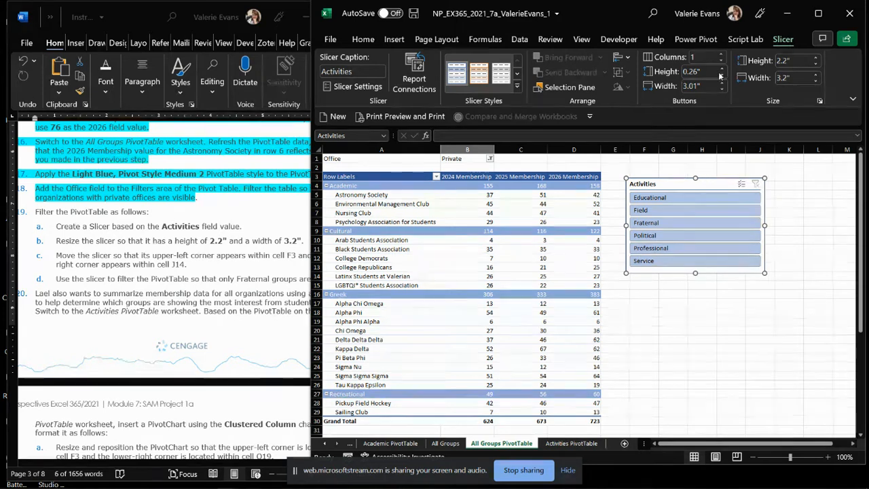
Position the Activities slicer so its upper-left corner lies within cell F3 and its lower-right corner within cell J14.
{"action": "left_click_drag", "start_coordinate": [680, 184], "coordinate": [688, 180]}
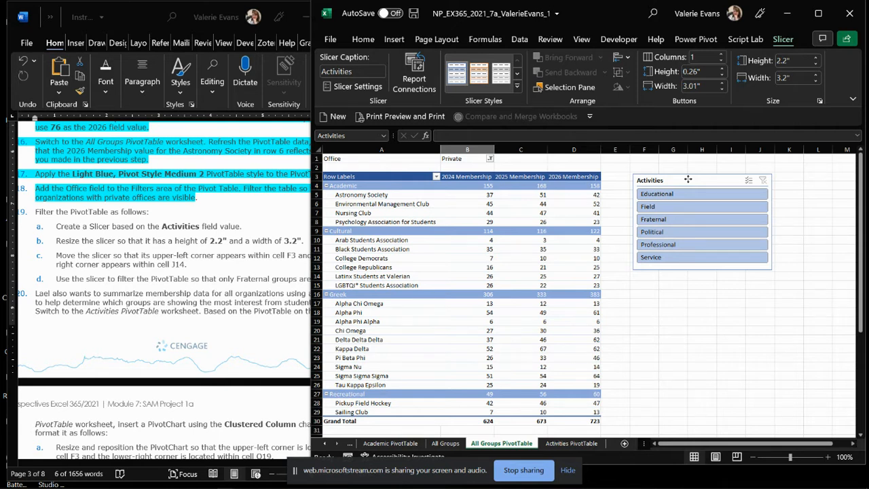
{"action": "left_click_drag", "start_coordinate": [688, 180], "coordinate": [688, 180]}
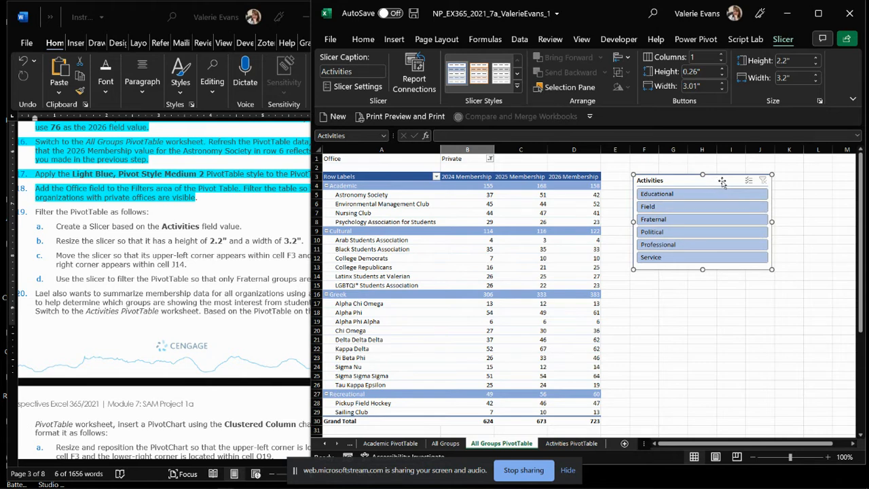
{"action": "left_click_drag", "start_coordinate": [722, 180], "coordinate": [722, 184]}
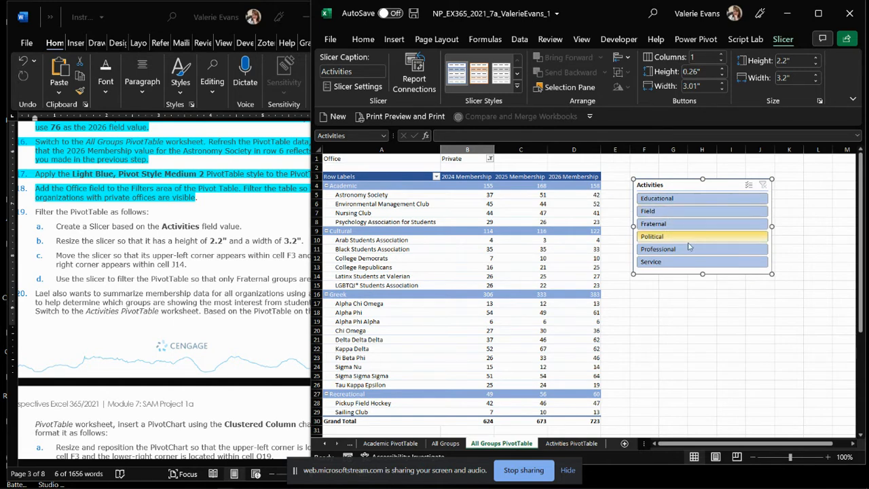
Filter the PivotTable with the Activities slicer so that only Fraternal groups are shown.
{"action": "left_click", "coordinate": [656, 224]}
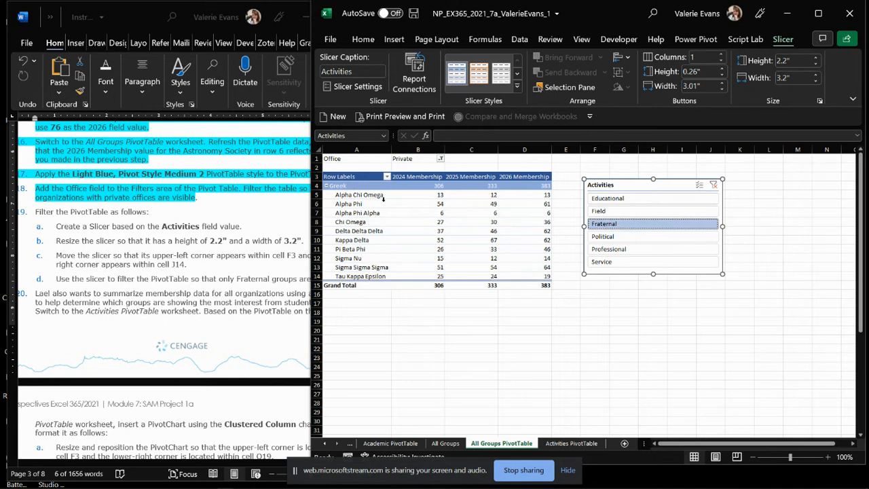
{"action": "left_click", "coordinate": [625, 200]}
{"action": "left_click", "coordinate": [633, 225]}
Switch to Word and highlight instruction 19, including its sub-steps a to d, in turquoise.
{"action": "left_click", "coordinate": [184, 244]}
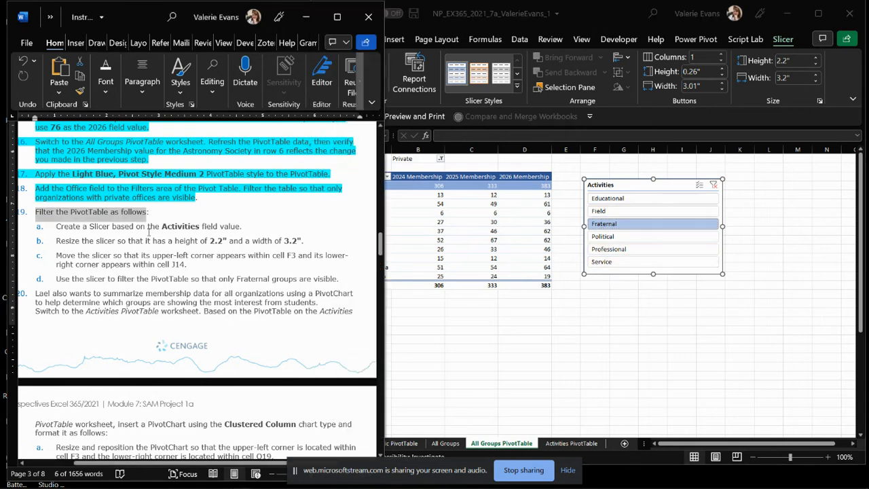
{"action": "left_click_drag", "start_coordinate": [338, 279], "coordinate": [57, 214]}
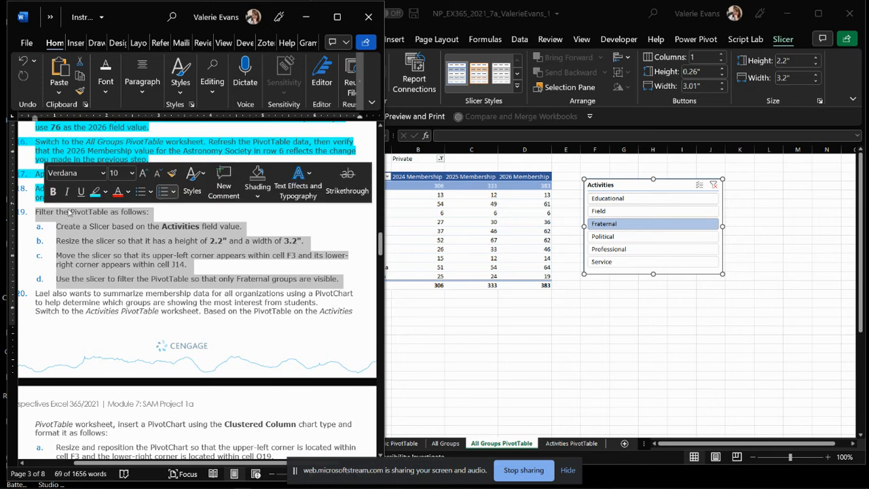
{"action": "left_click", "coordinate": [95, 193]}
{"action": "left_click", "coordinate": [130, 275]}
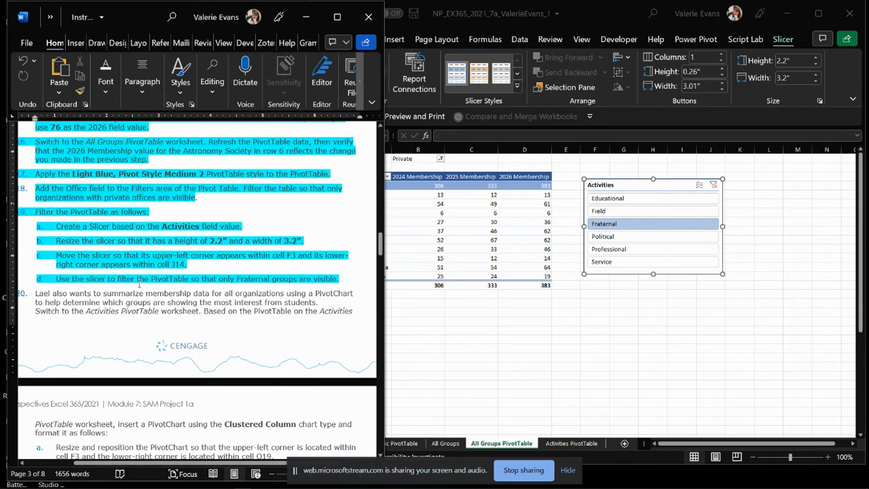
{"action": "scroll", "coordinate": [139, 283], "scroll_direction": "down", "scroll_amount": 3}
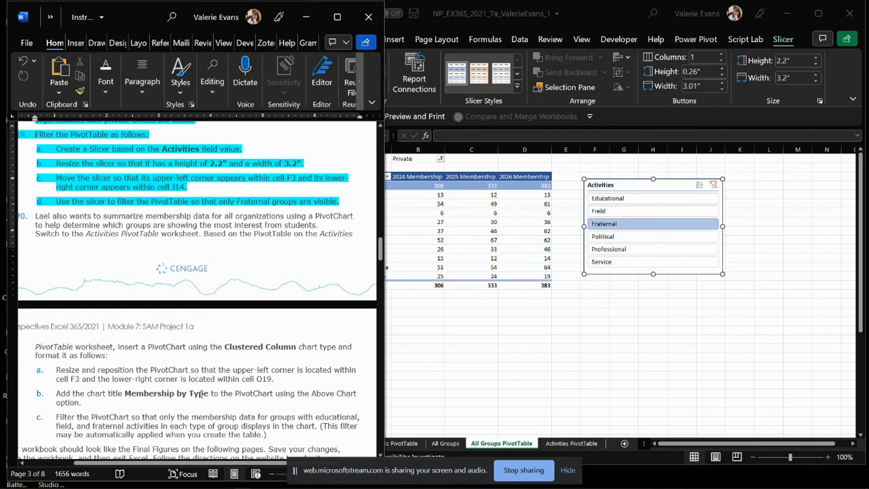
{"action": "scroll", "coordinate": [172, 413], "scroll_direction": "down", "scroll_amount": 1}
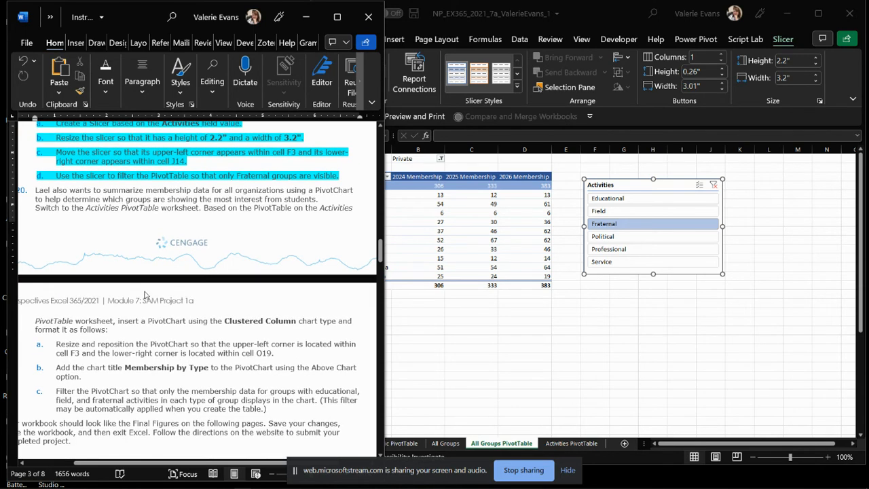